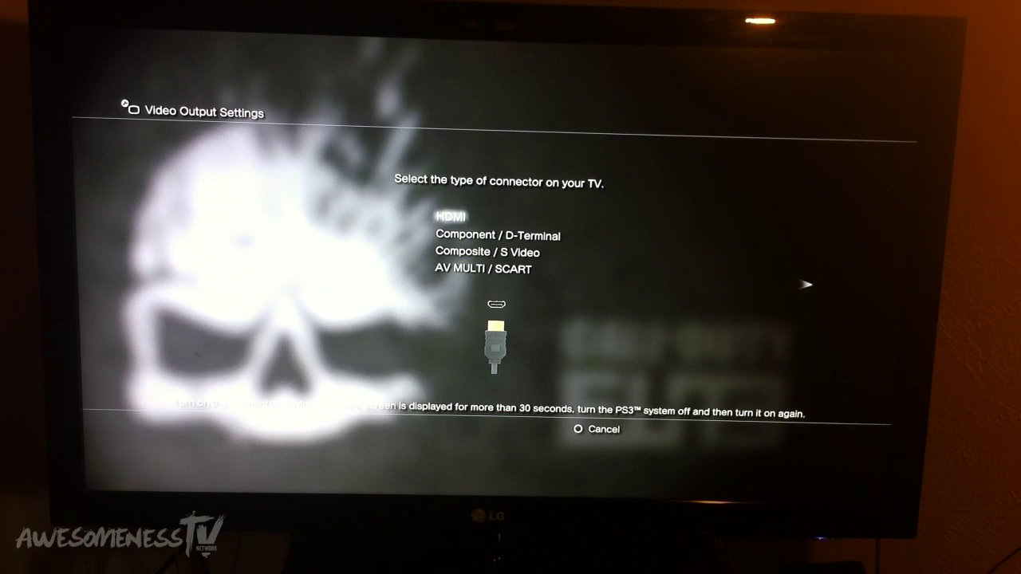
Set the console's video output connector to Composite / S Video and apply the change
key(Down)
key(Down)
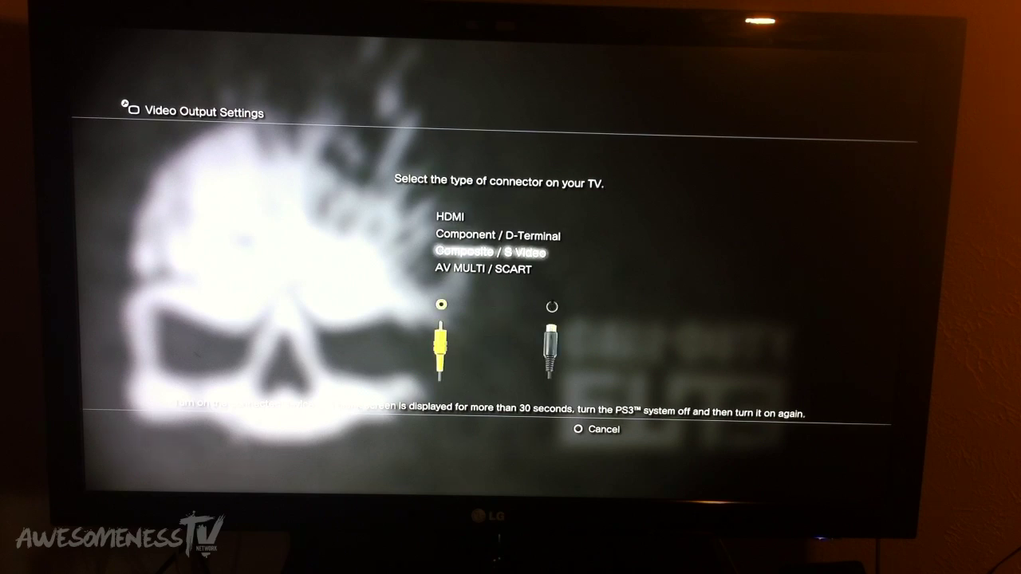
key(Down)
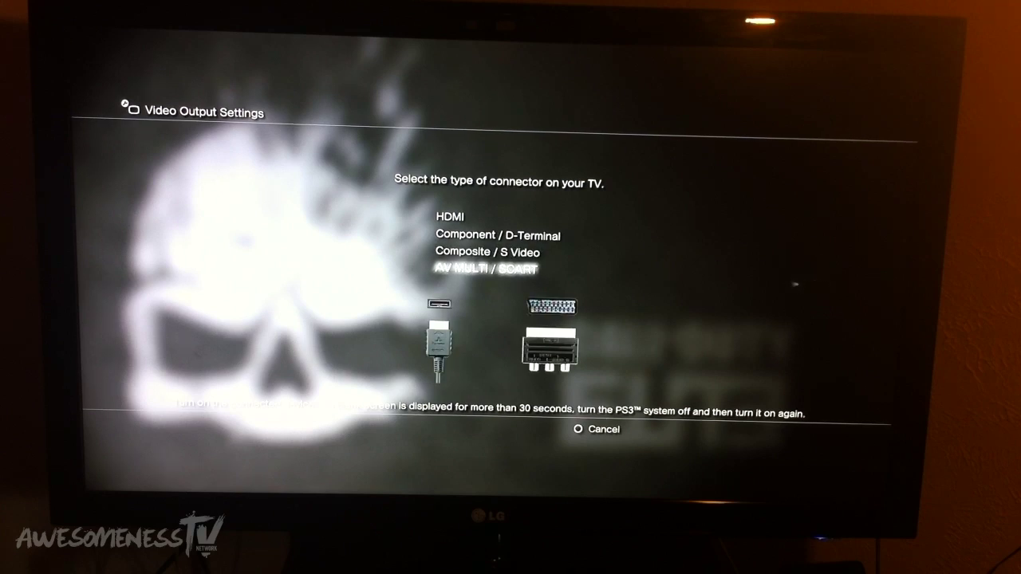
key(Up)
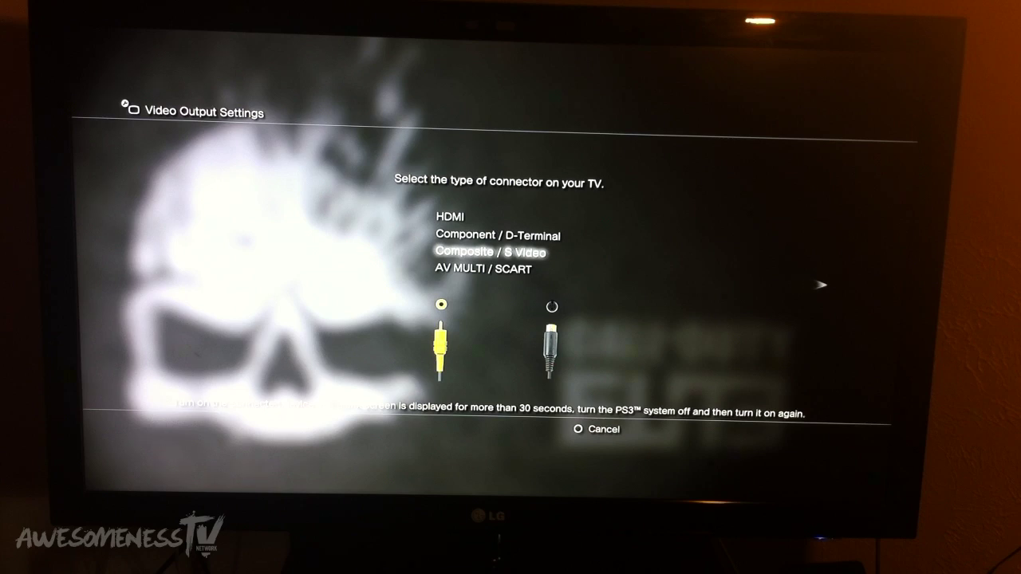
key(Return)
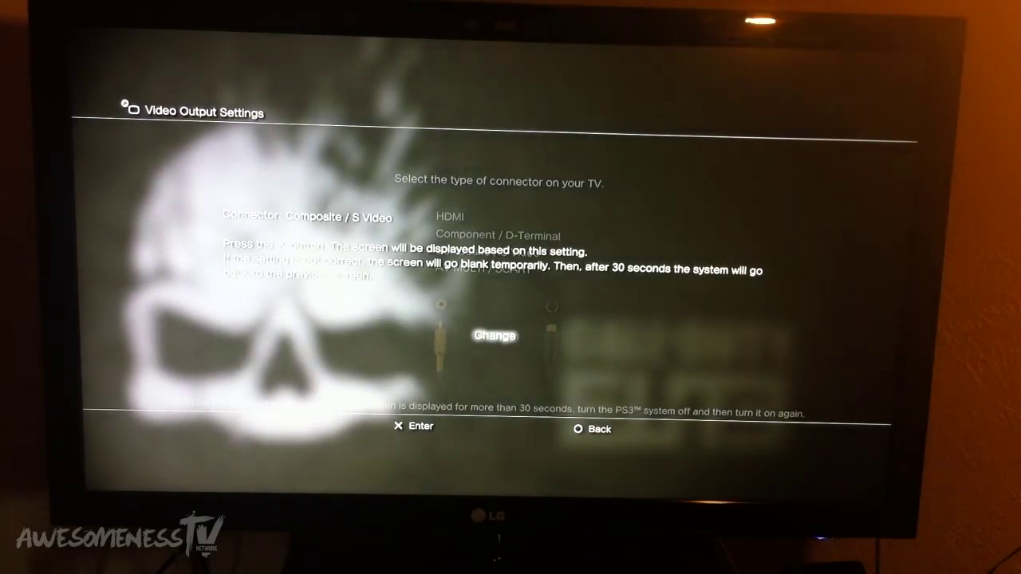
key(Return)
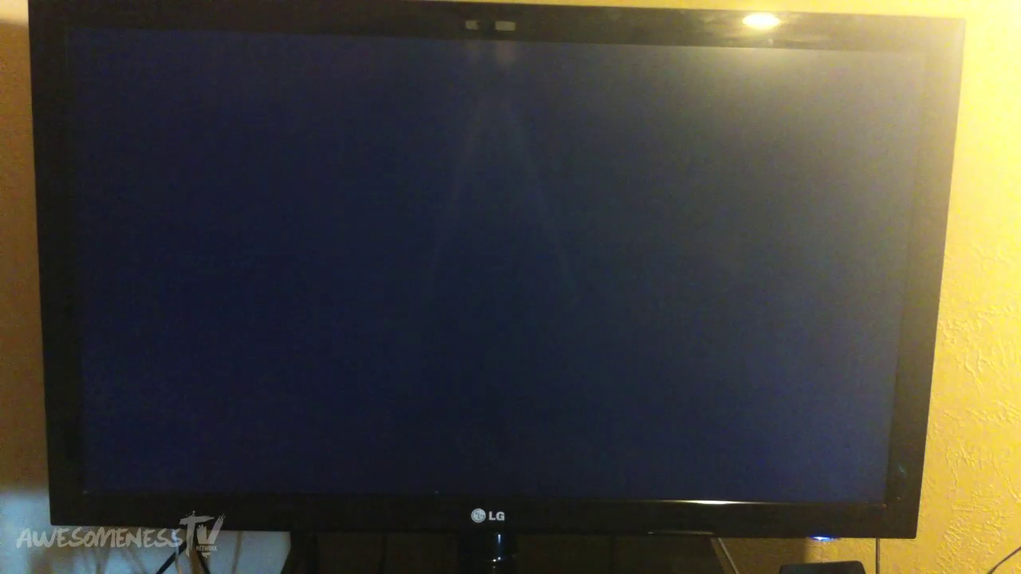
Switch the TV's input source to AV1
key(Left)
key(Left)
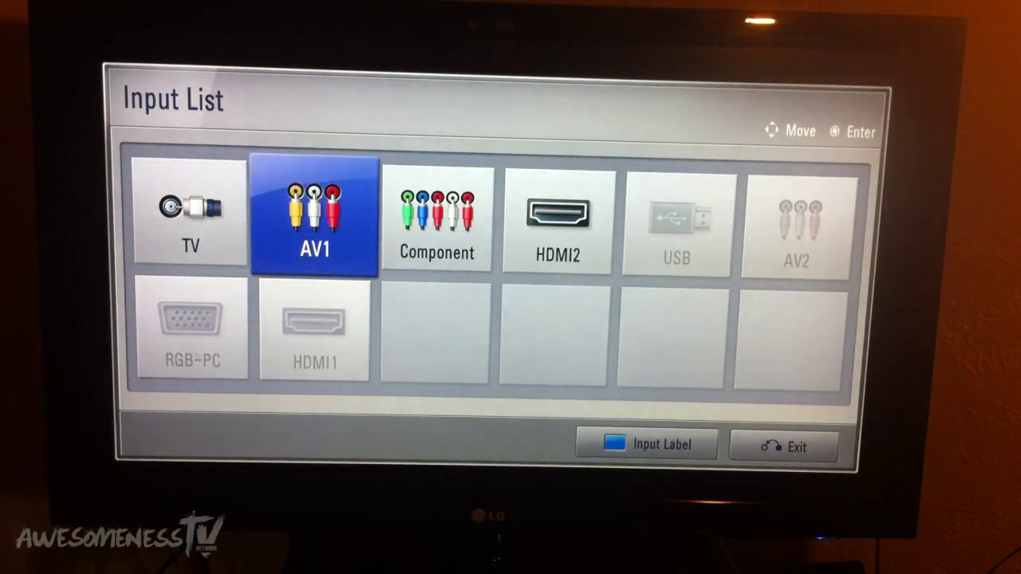
key(Return)
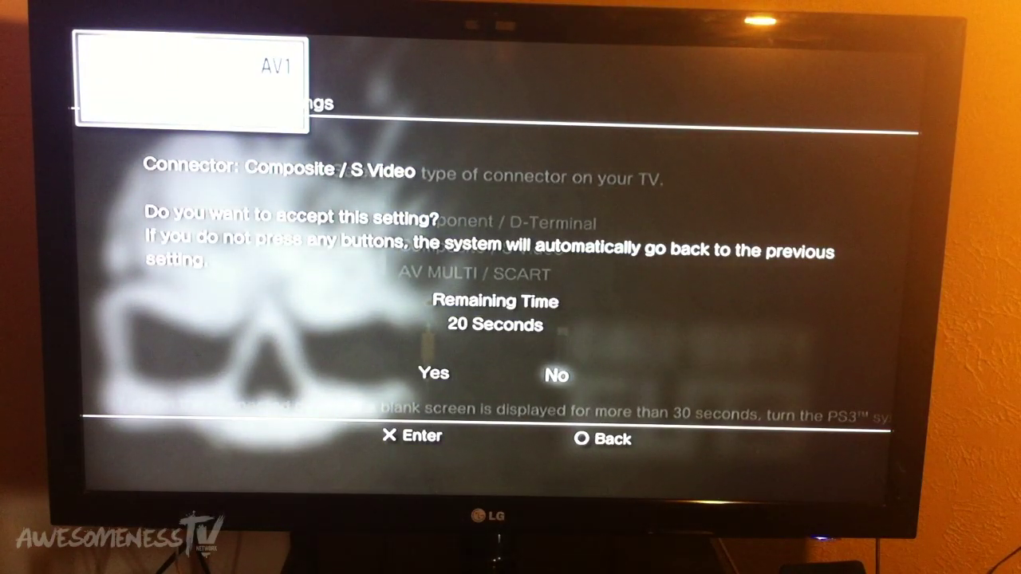
Accept the Composite / S Video output, choose 16:9 as the TV type and save the video settings
key(Left)
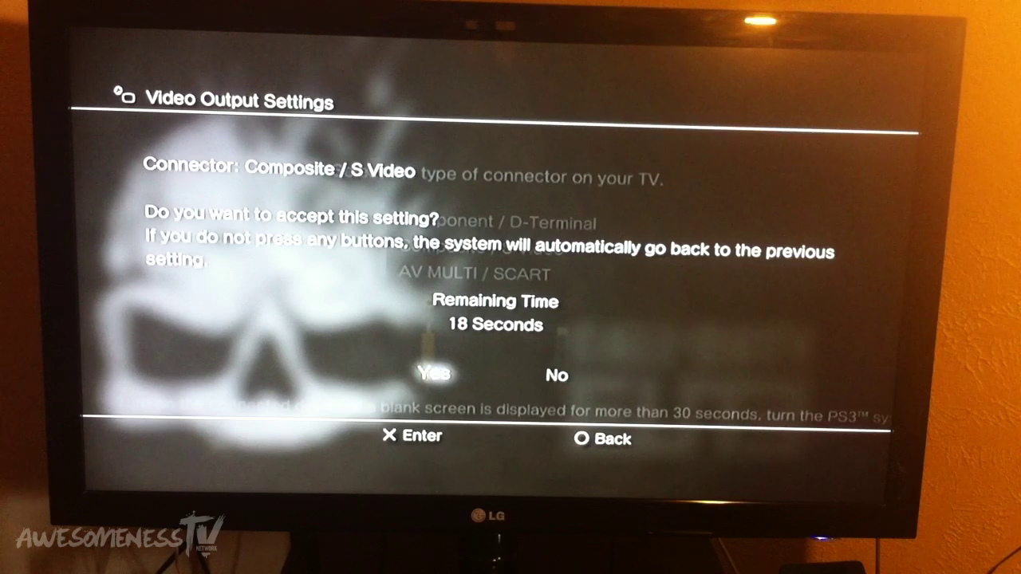
key(Return)
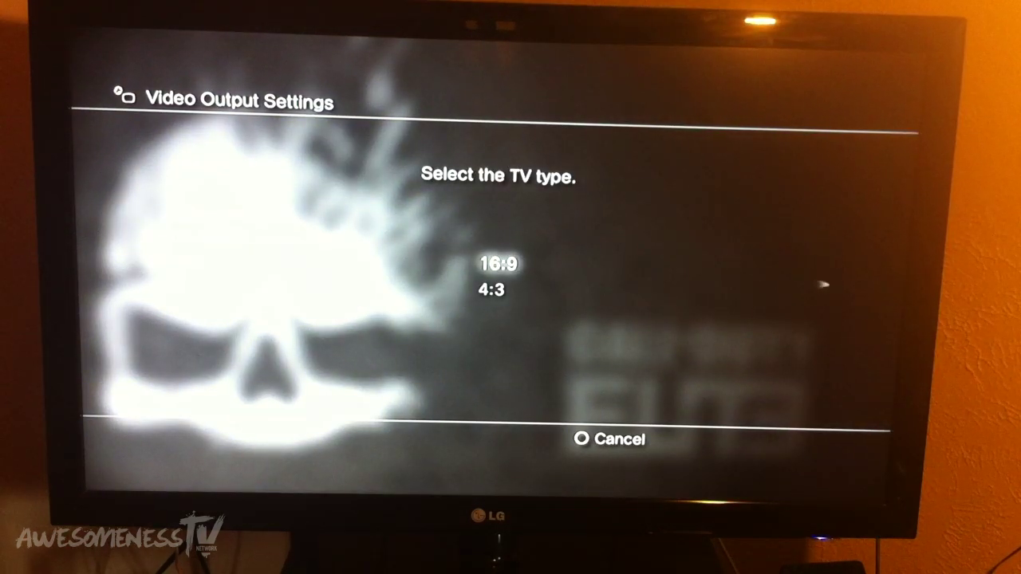
key(Return)
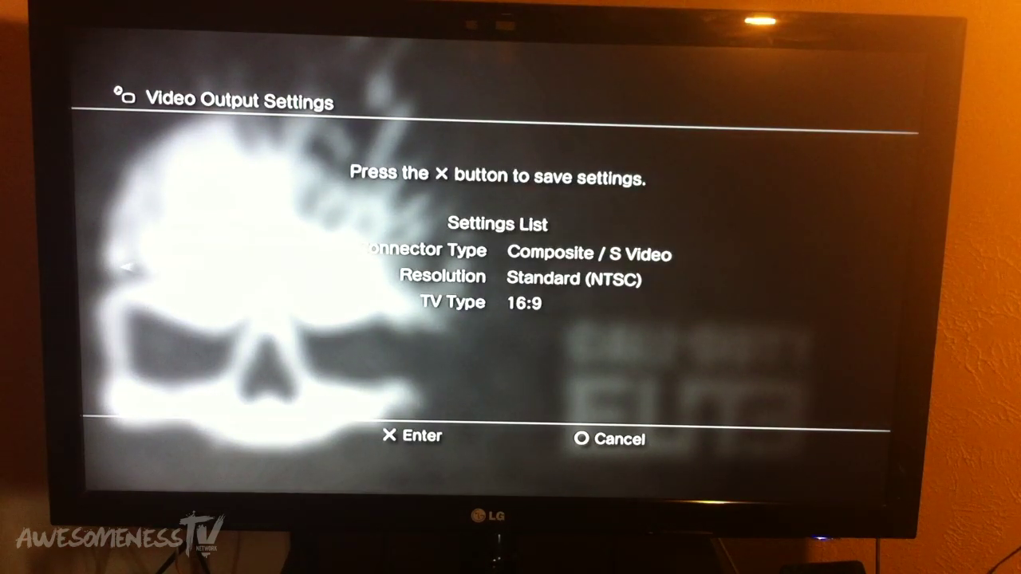
key(Return)
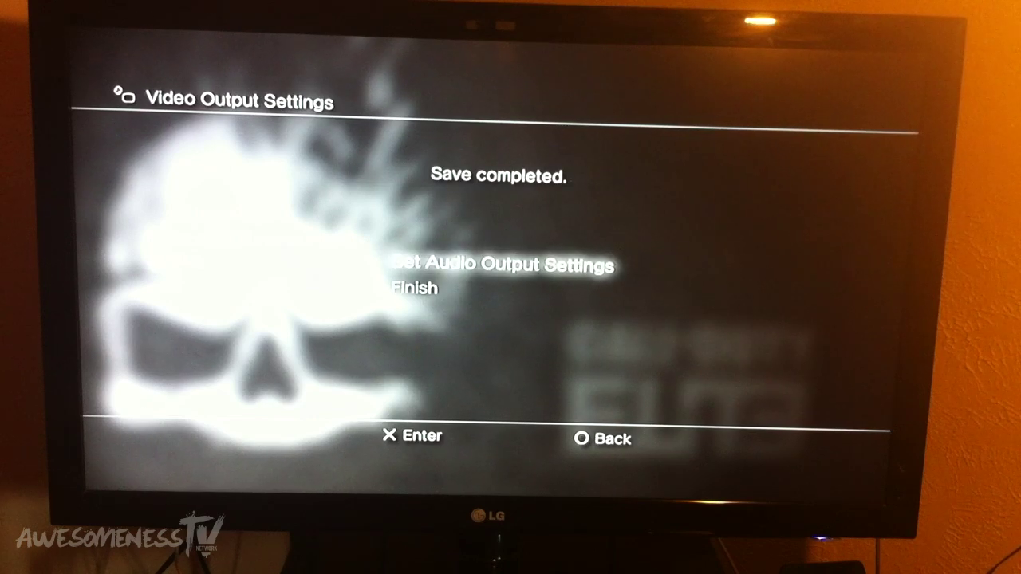
Continue to the audio output settings and look through the connector choices
key(Return)
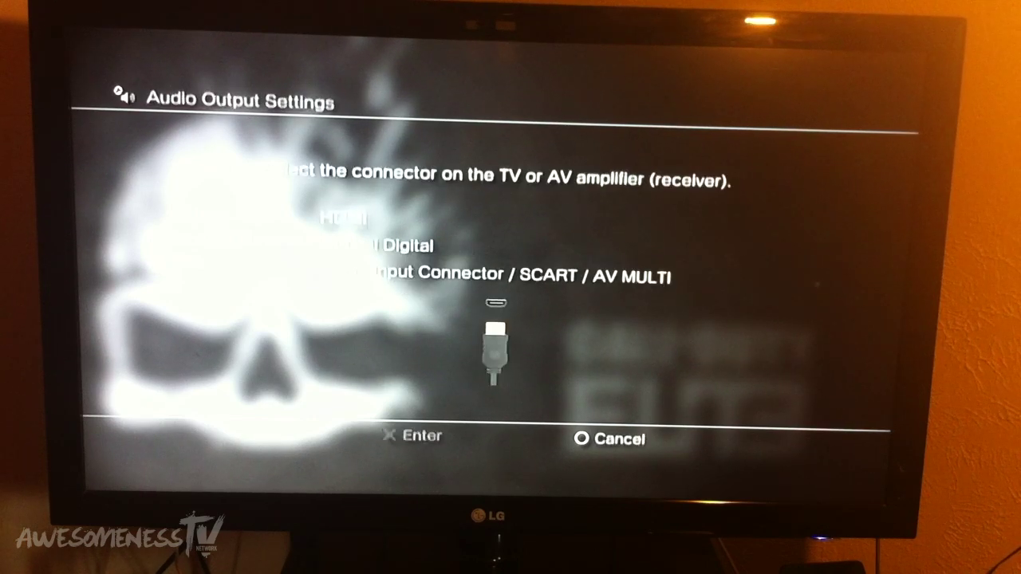
key(Return)
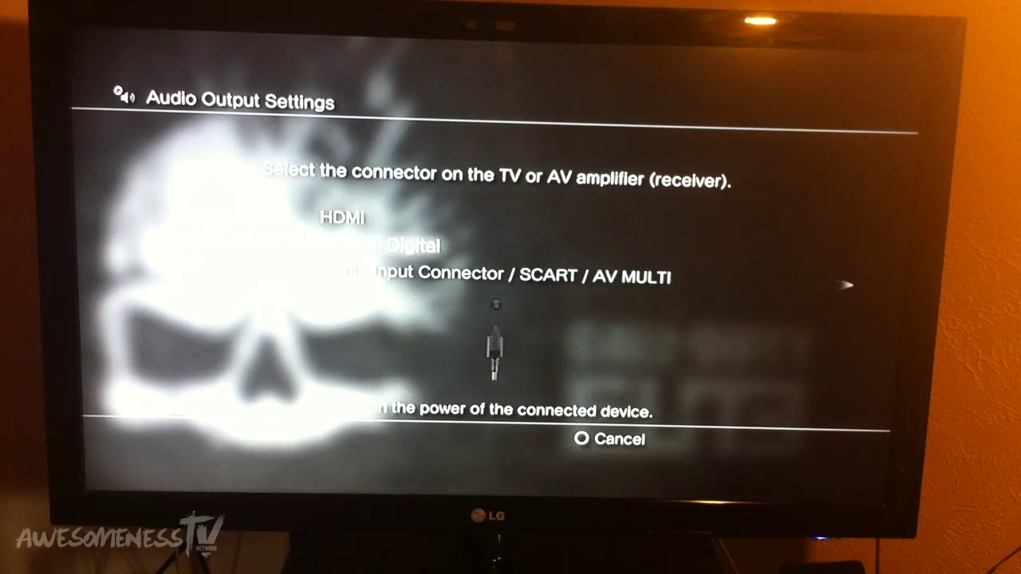
key(Return)
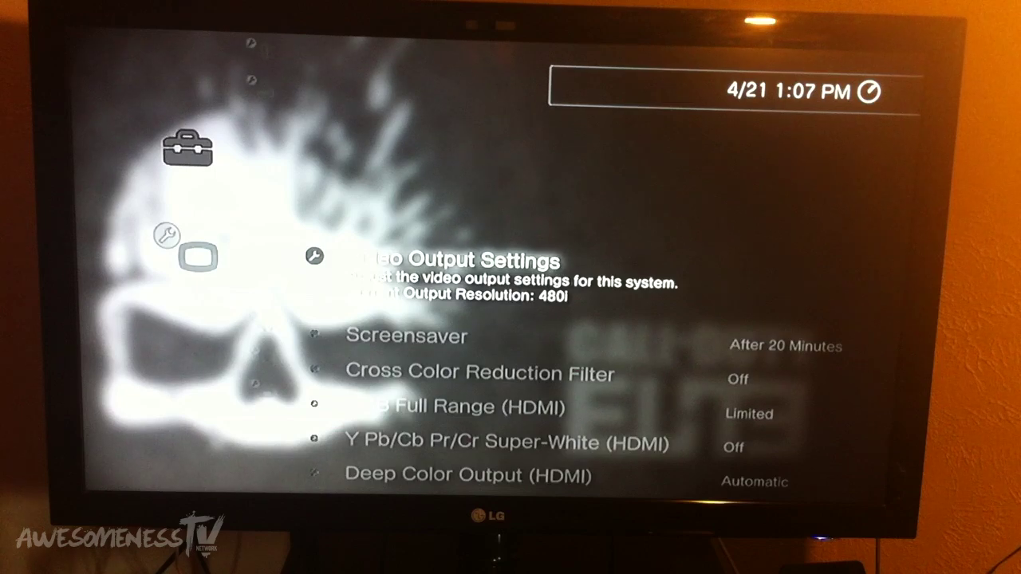
Leave the display settings and browse the console's main menu categories, ending at Video
key(Left)
key(Right)
key(Right)
key(Right)
key(Right)
key(Right)
key(Right)
key(Right)
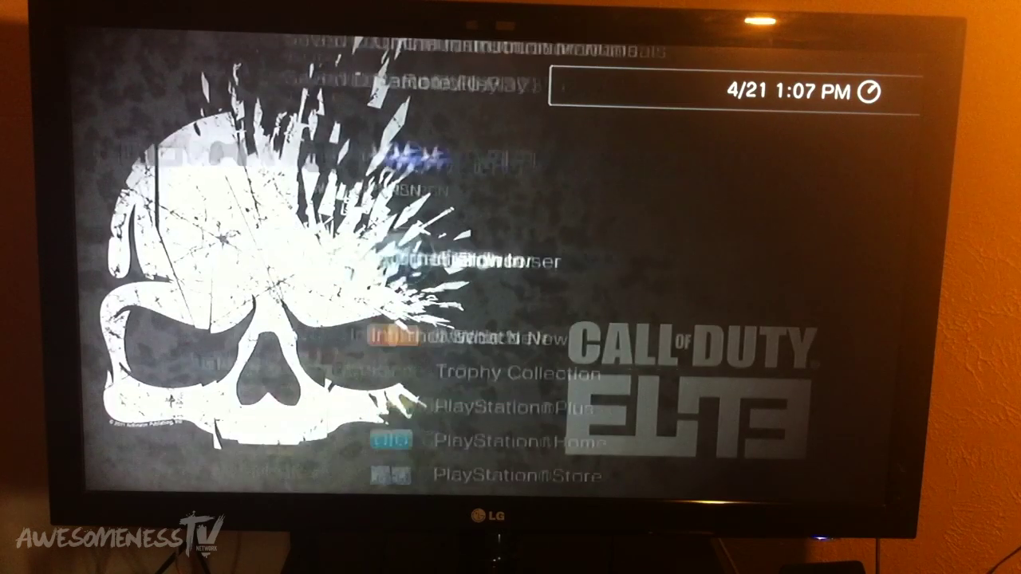
key(Left)
key(Up)
key(Up)
key(Left)
key(Left)
key(Left)
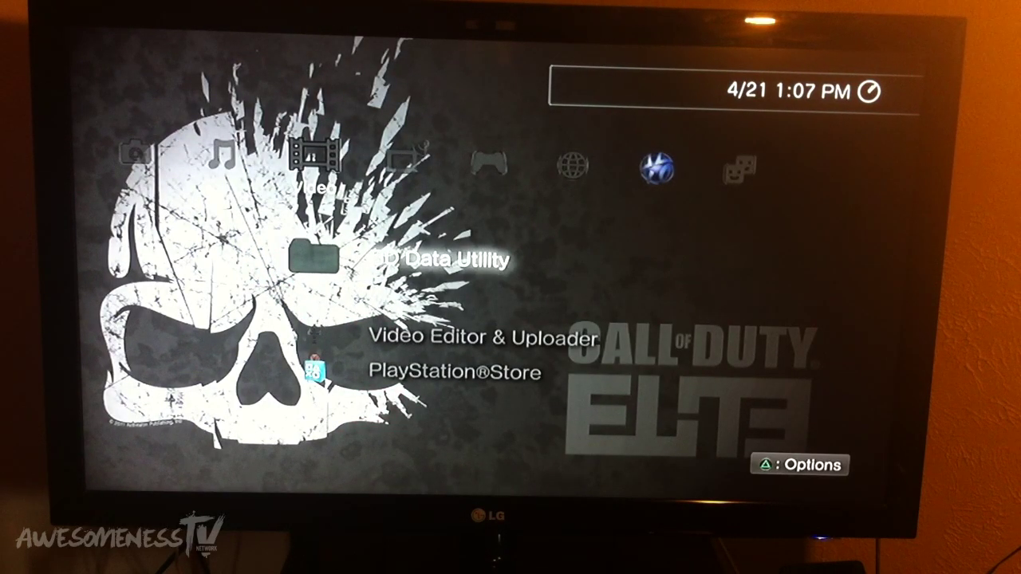
key(Return)
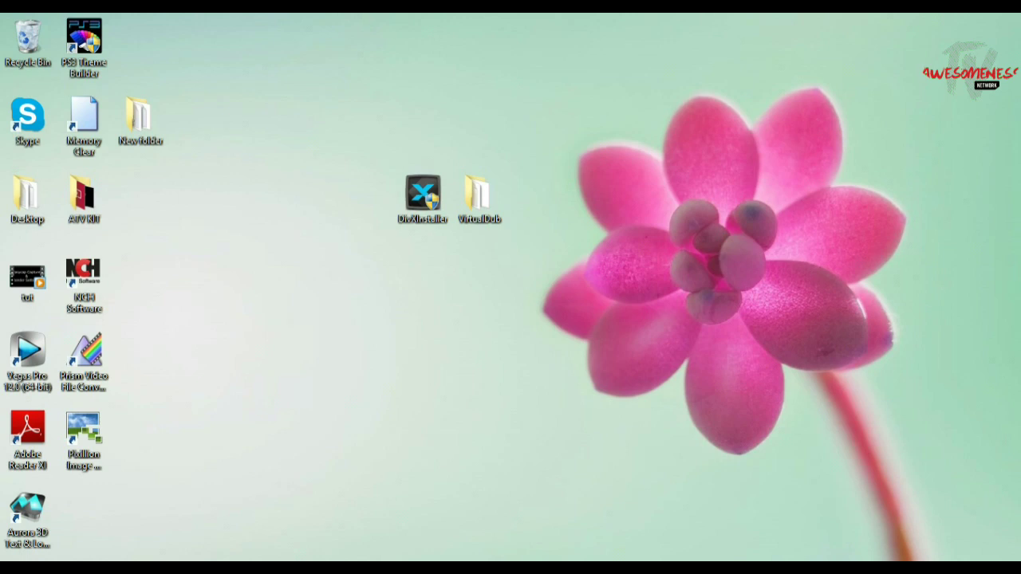
Launch the VirtualDub application from the VirtualDub folder on the computer's desktop
double_click(479, 195)
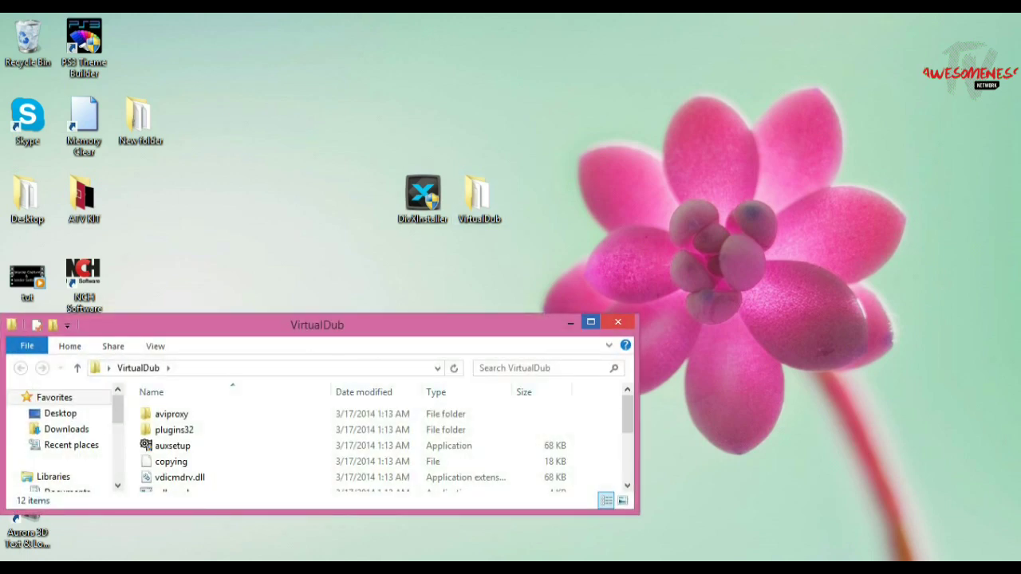
click(591, 322)
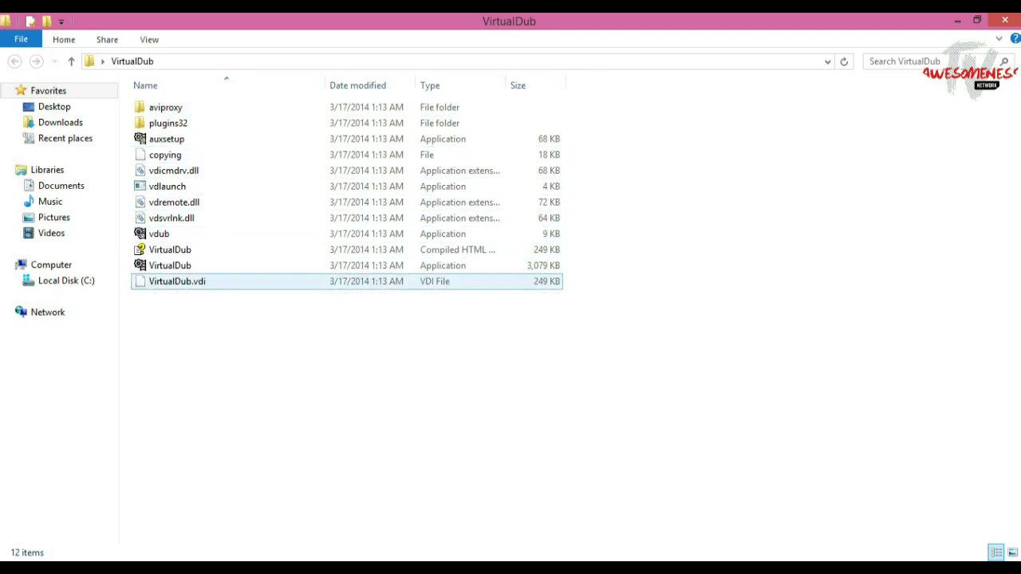
double_click(170, 264)
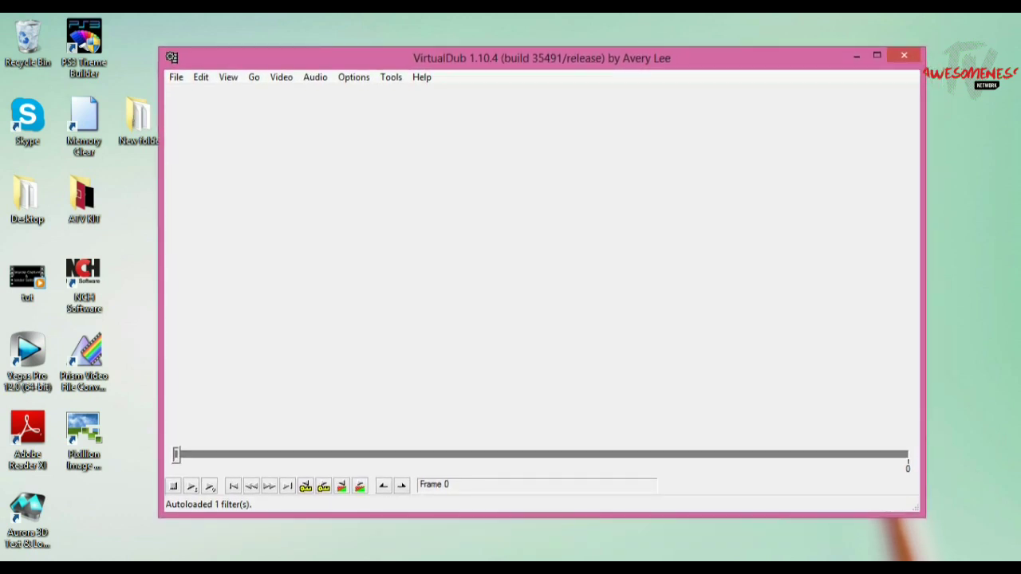
Enter AVI capture mode and change the video display from Overlay to Preview
click(175, 77)
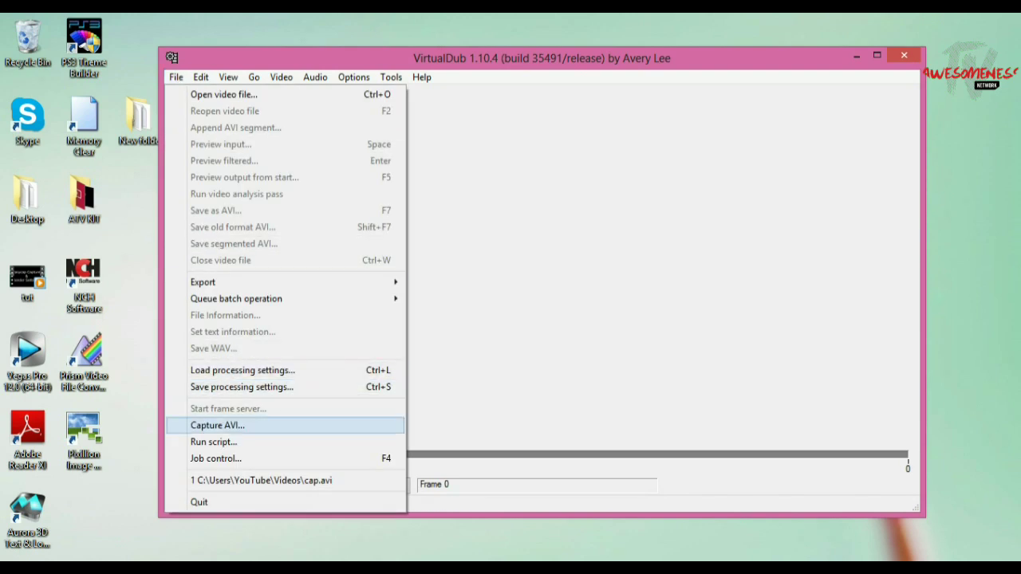
click(217, 425)
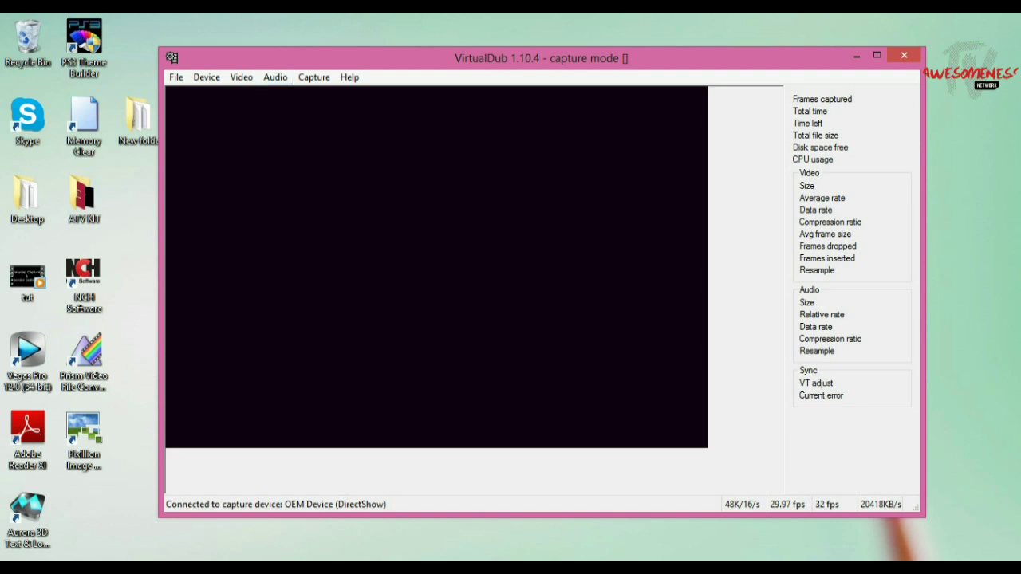
click(241, 76)
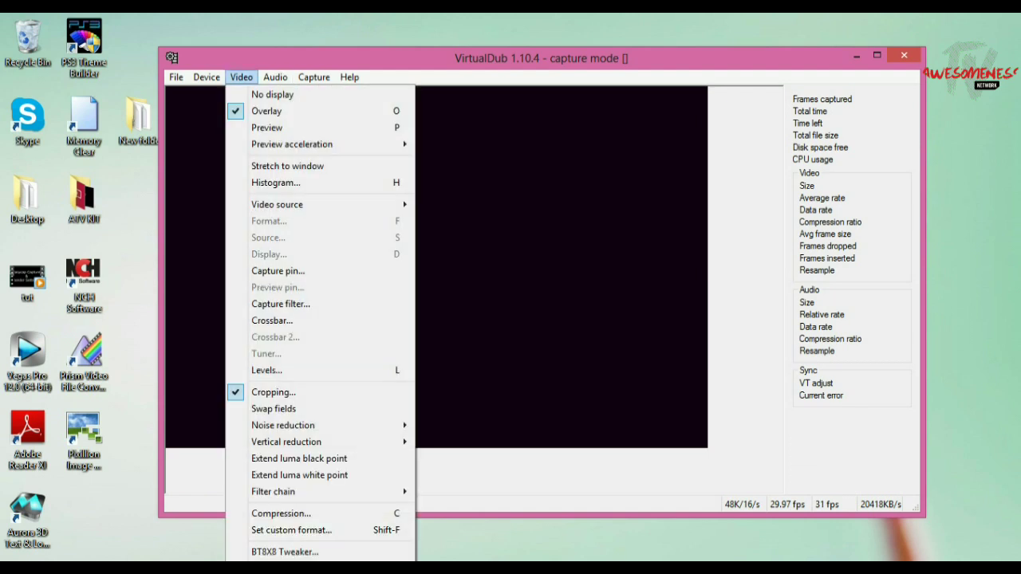
click(266, 128)
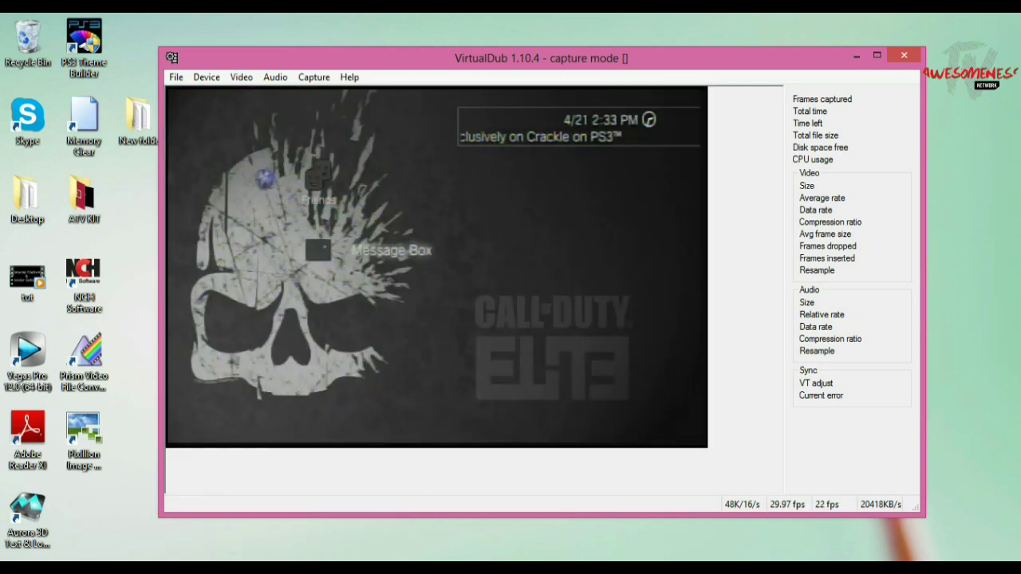
Examine the audio capture and playback options and the list of available capture devices
click(275, 76)
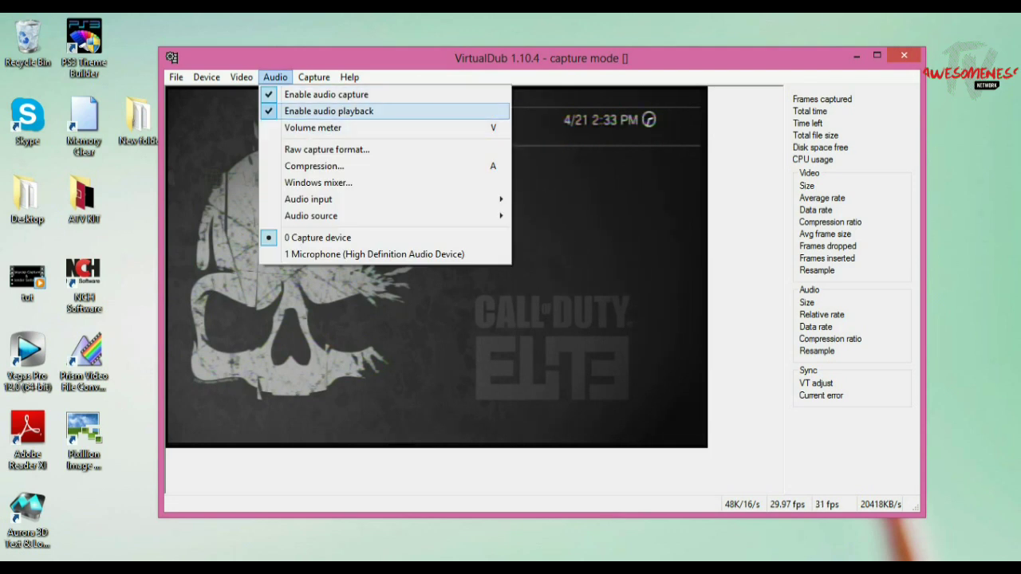
key(Return)
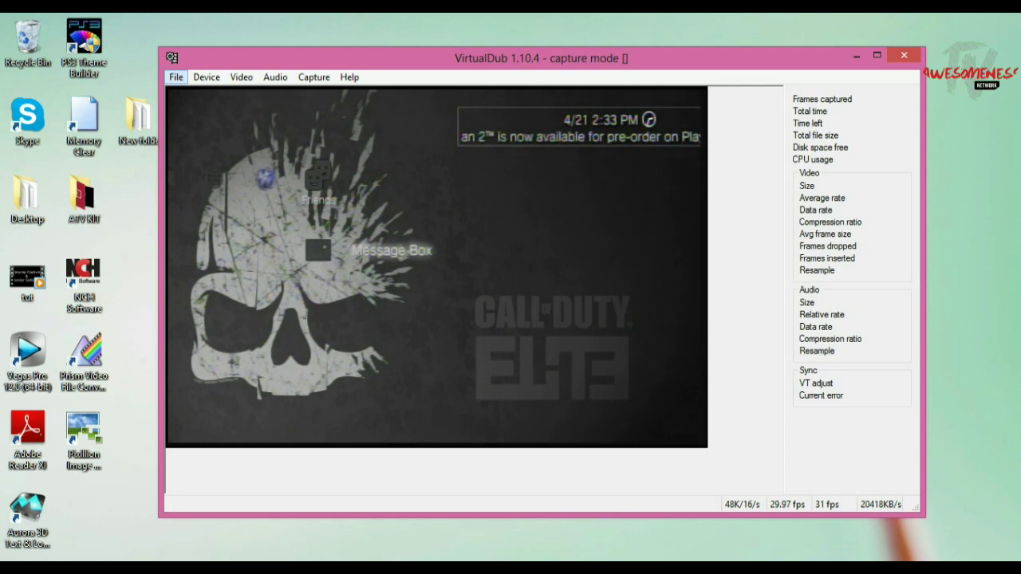
click(206, 76)
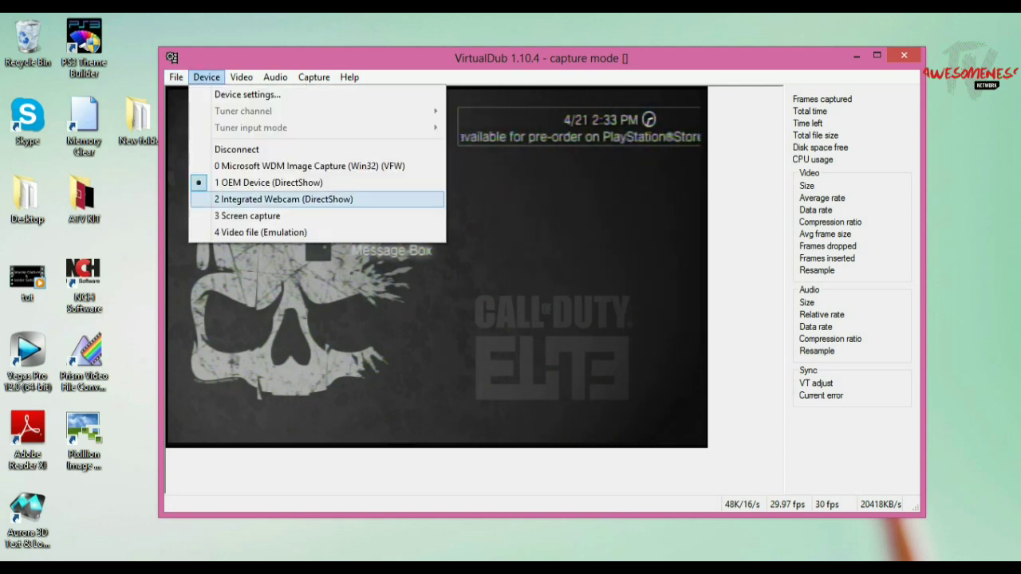
mouse_move(241, 77)
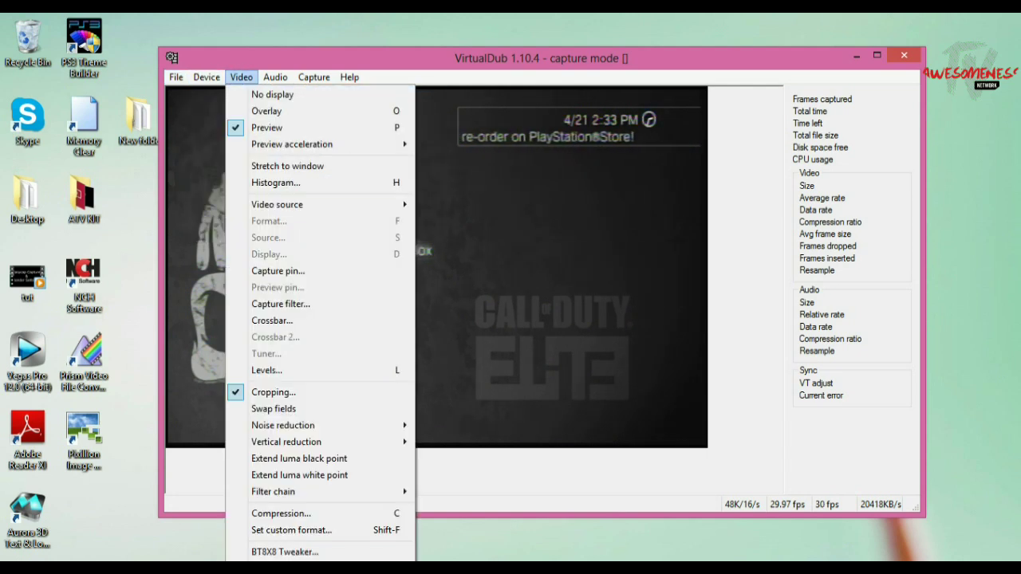
mouse_move(205, 77)
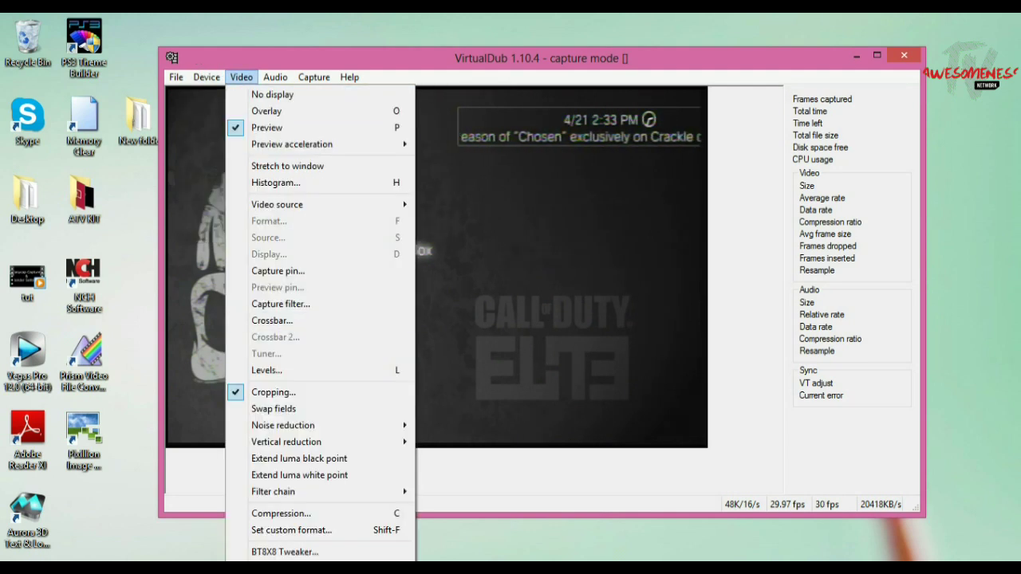
Set the video source to Video Composite
click(241, 77)
click(241, 77)
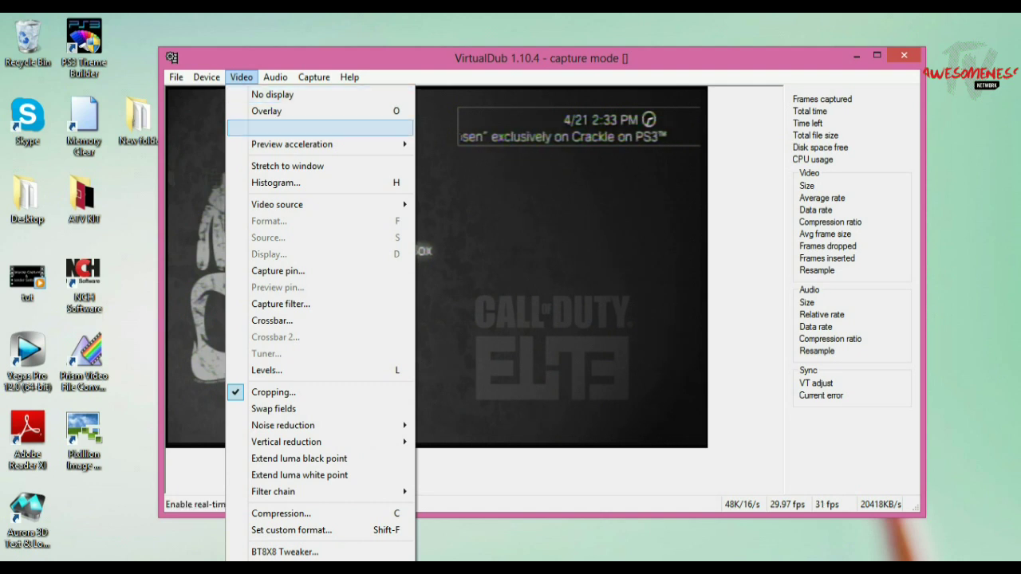
mouse_move(276, 204)
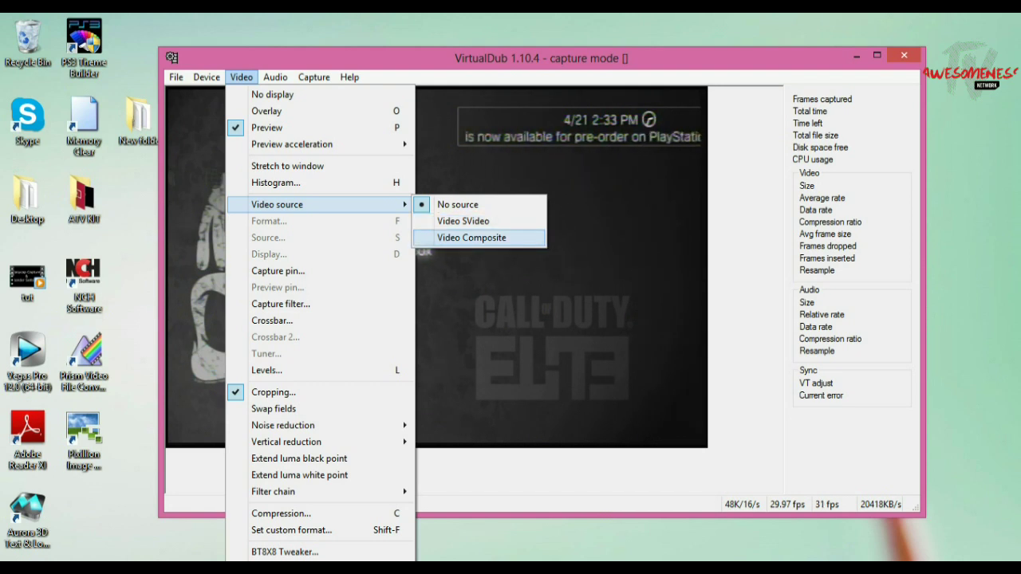
click(472, 238)
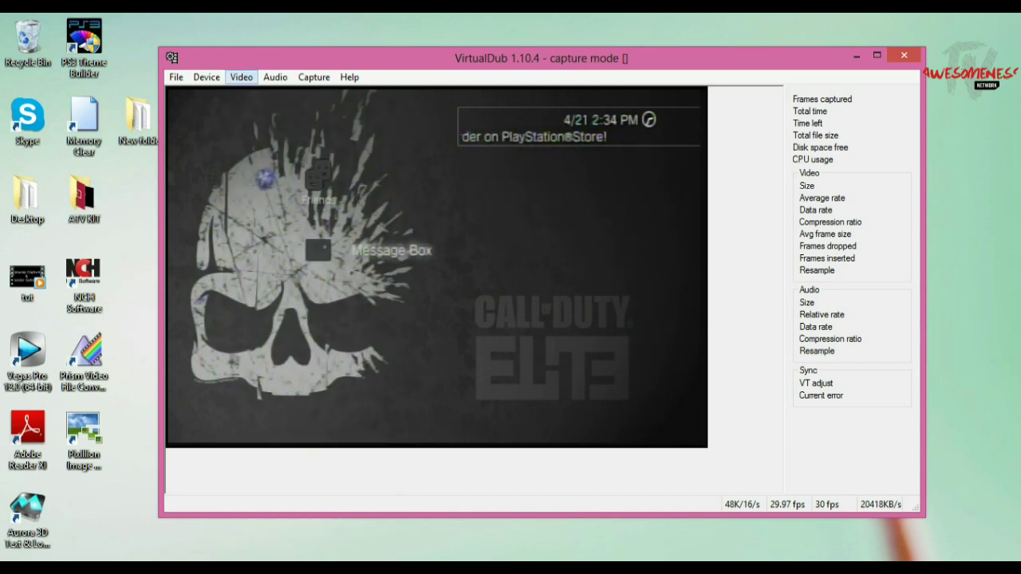
Set the capture pin's color space to YUY2 and apply the stream format properties
click(241, 77)
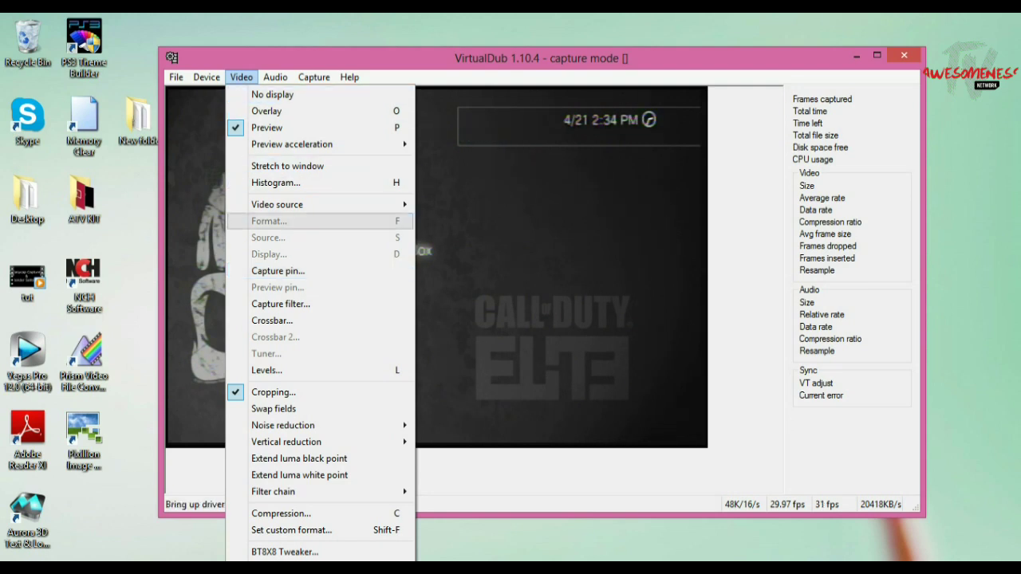
click(277, 271)
drag(315, 66, 634, 96)
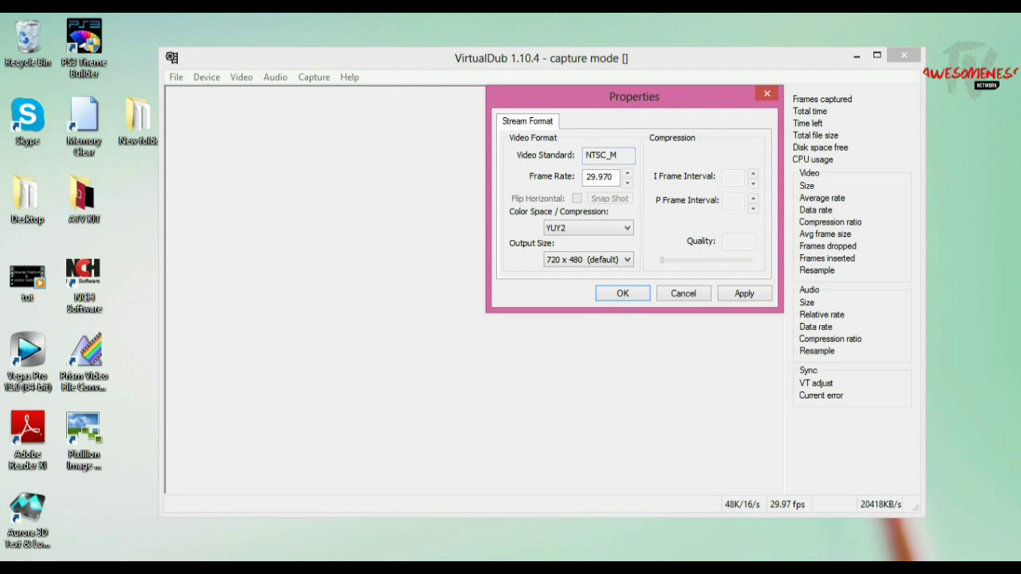
click(588, 227)
click(588, 242)
mouse_move(606, 154)
mouse_down()
mouse_move(586, 155)
mouse_move(606, 155)
mouse_up()
click(622, 292)
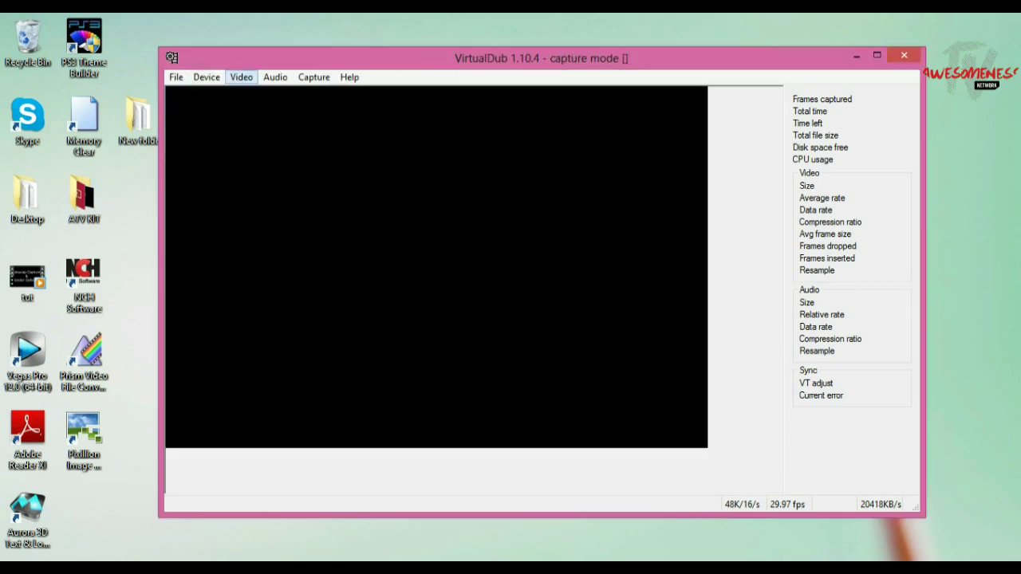
Examine the capture filter's video standard choices and its brightness, contrast, hue, saturation and sharpness settings
click(241, 76)
click(280, 304)
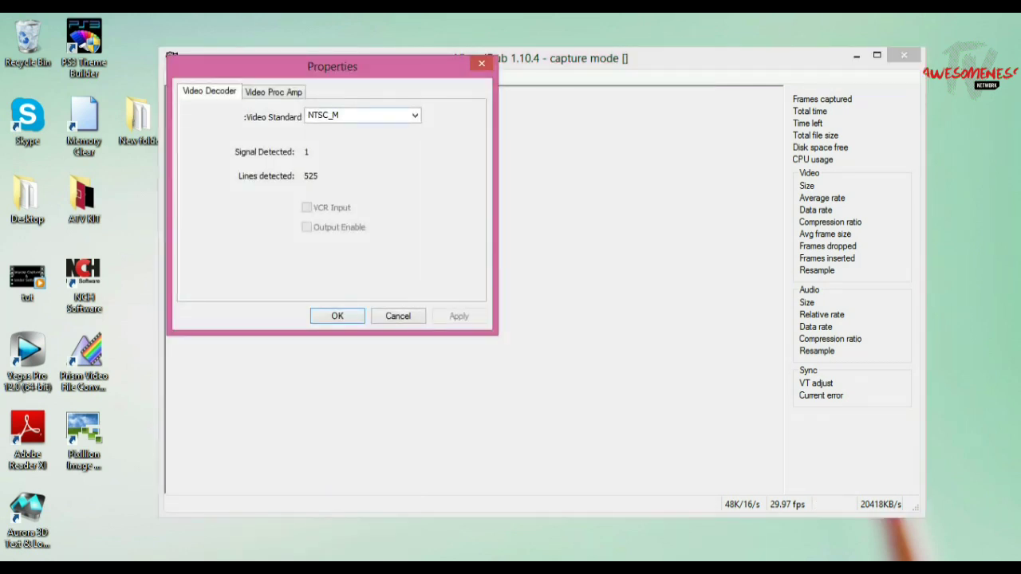
click(413, 114)
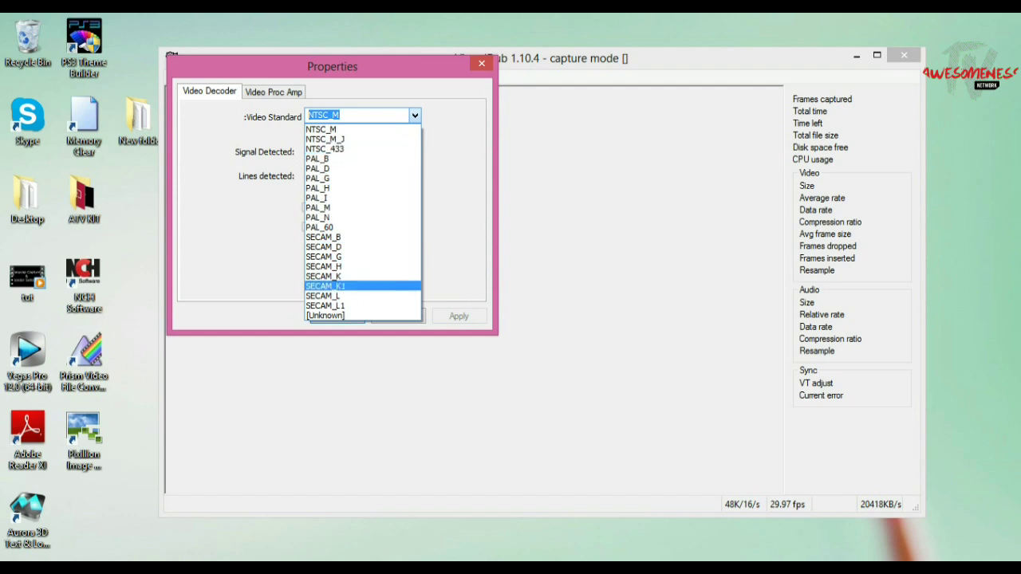
key(Escape)
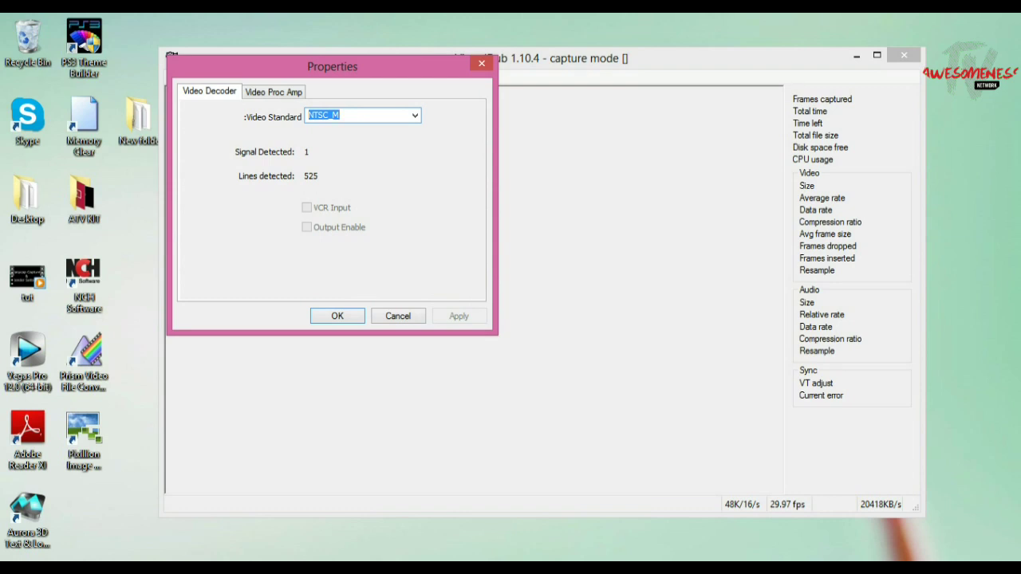
click(273, 91)
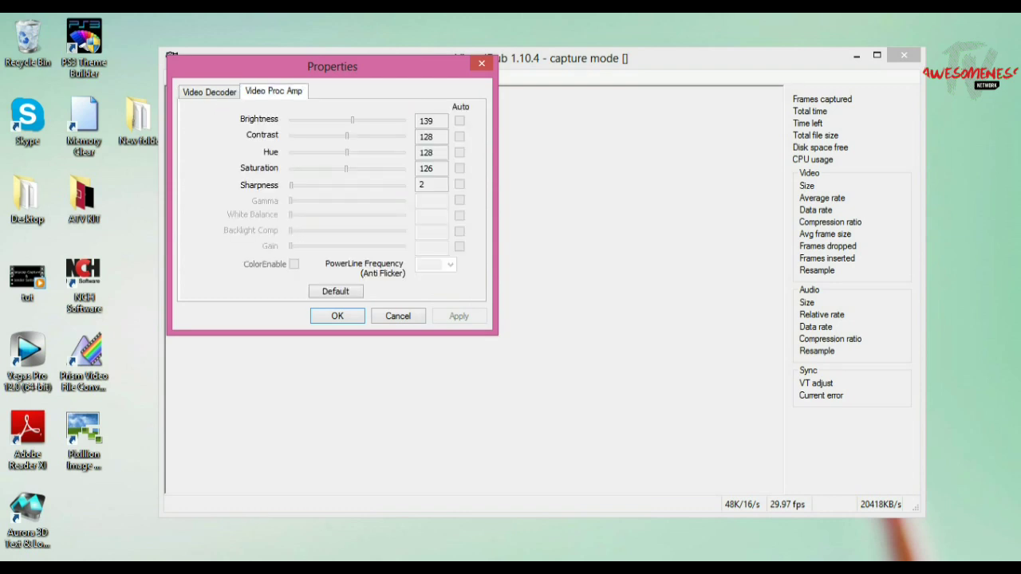
drag(331, 66, 391, 131)
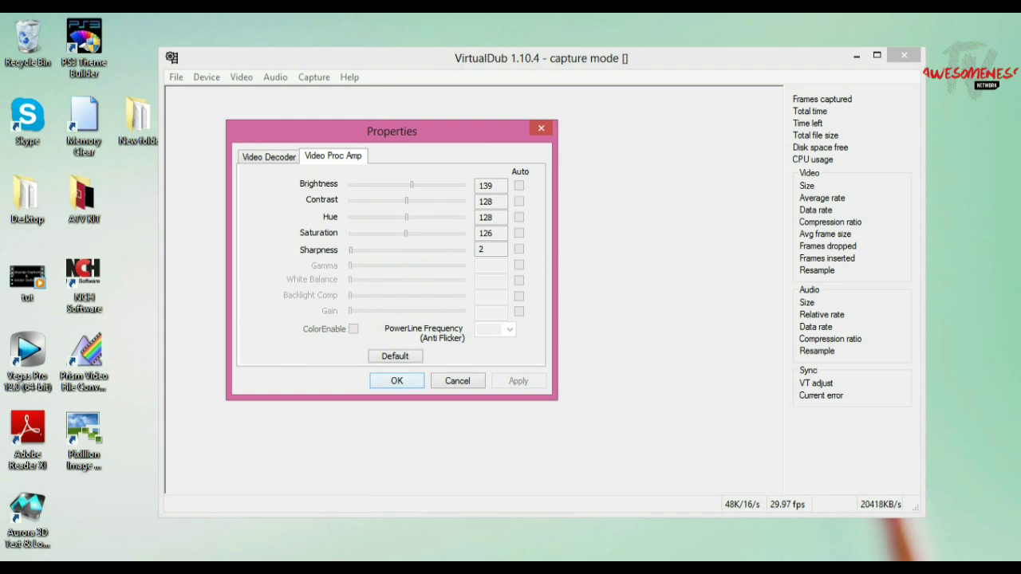
click(397, 380)
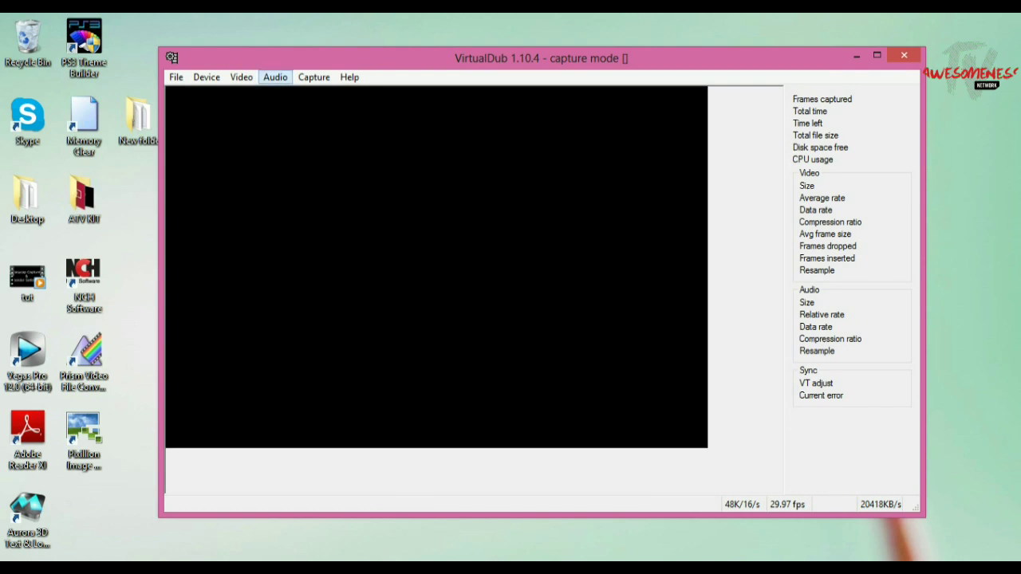
Open the video compression settings for the capture and move the codec selection dialog over the preview
click(275, 77)
key(Left)
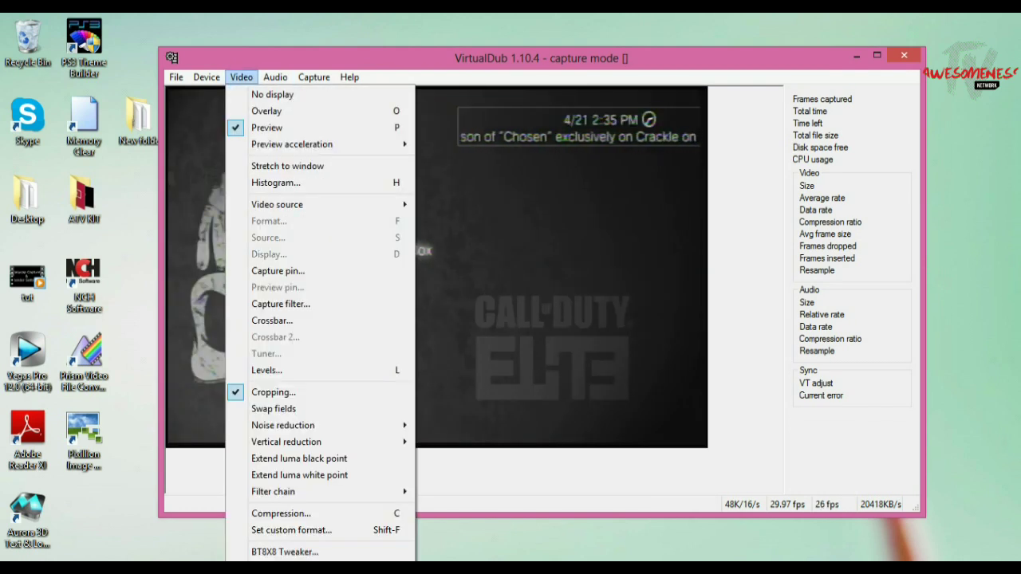
key(Down)
key(Down)
key(Down)
key(Down)
key(Down)
key(Down)
key(Down)
key(Down)
key(Down)
key(Down)
key(Down)
key(Down)
key(Down)
key(Down)
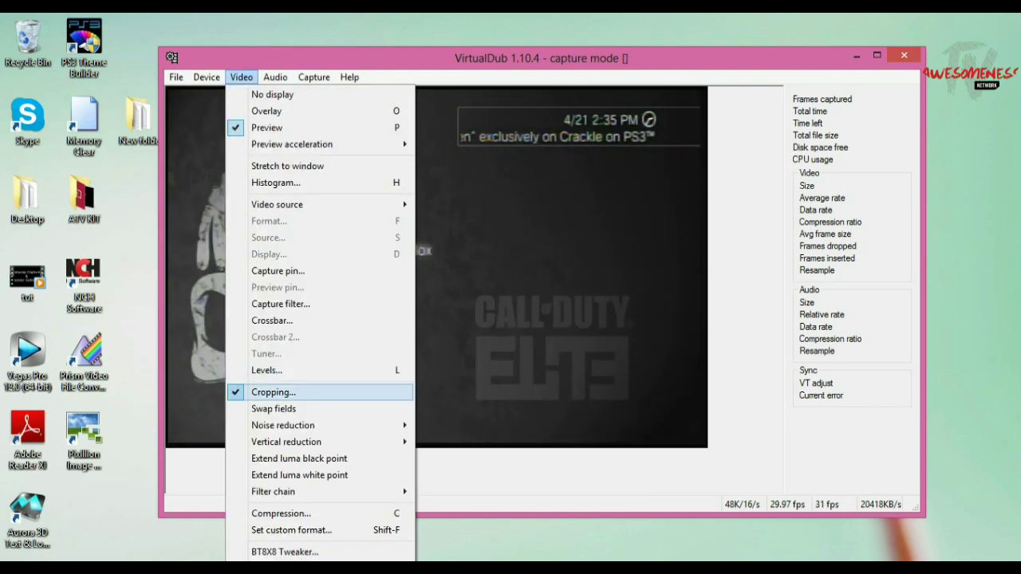
mouse_move(319, 491)
key(Left)
key(Down)
key(Return)
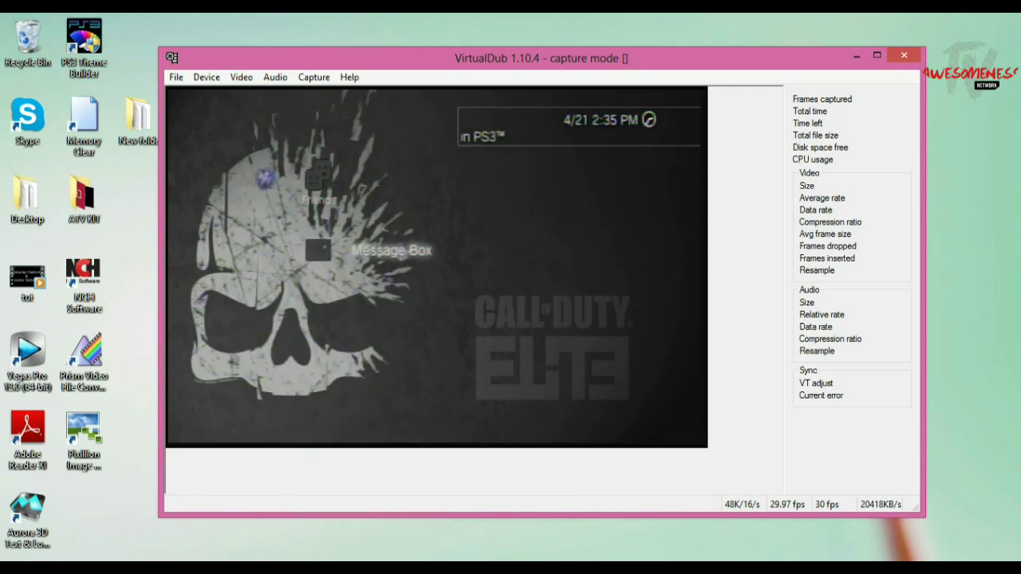
drag(364, 93, 432, 123)
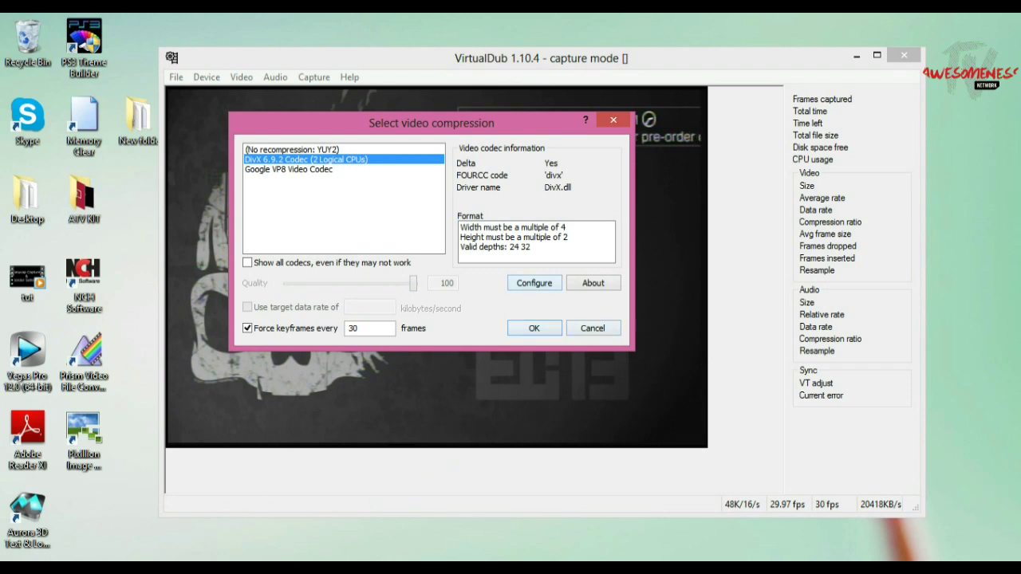
Configure the DivX 6.9.2 codec to use the 1080HD Profile as its certification profile
click(533, 282)
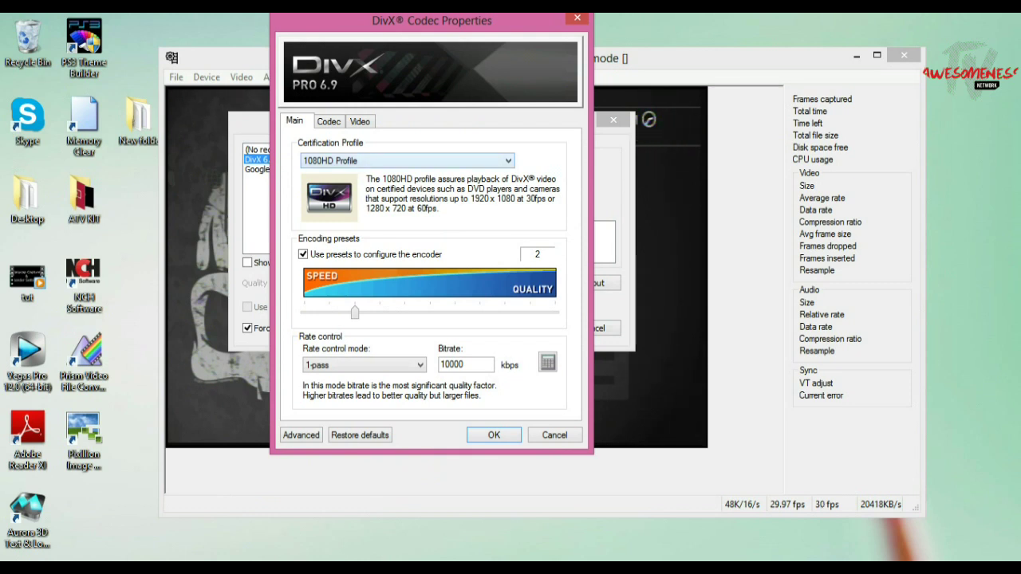
click(406, 160)
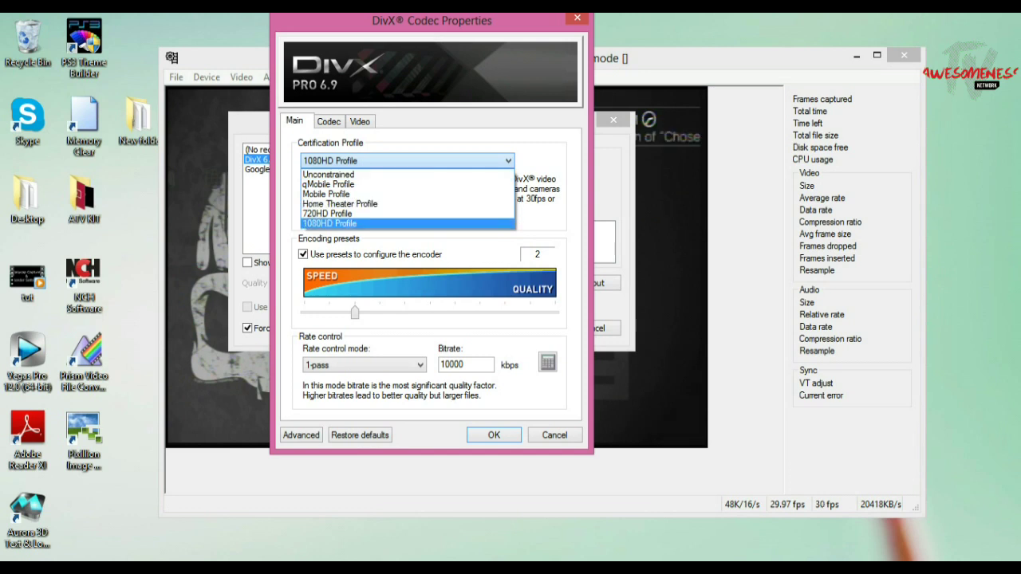
click(406, 224)
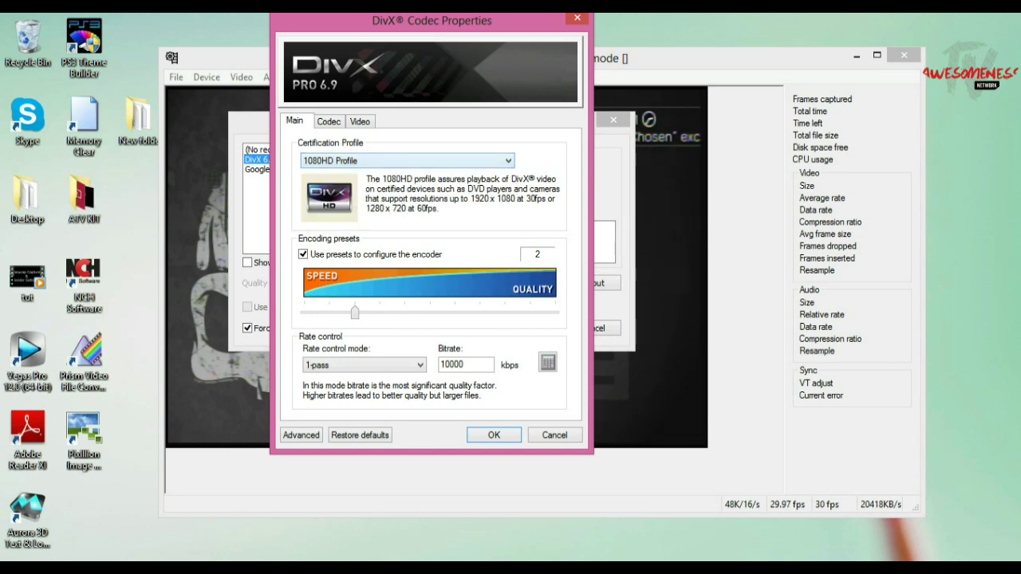
key(alt+Down)
click(407, 223)
Set the DivX encoding preset between speed and quality to level 2
drag(354, 312, 329, 312)
key(Left)
key(Right)
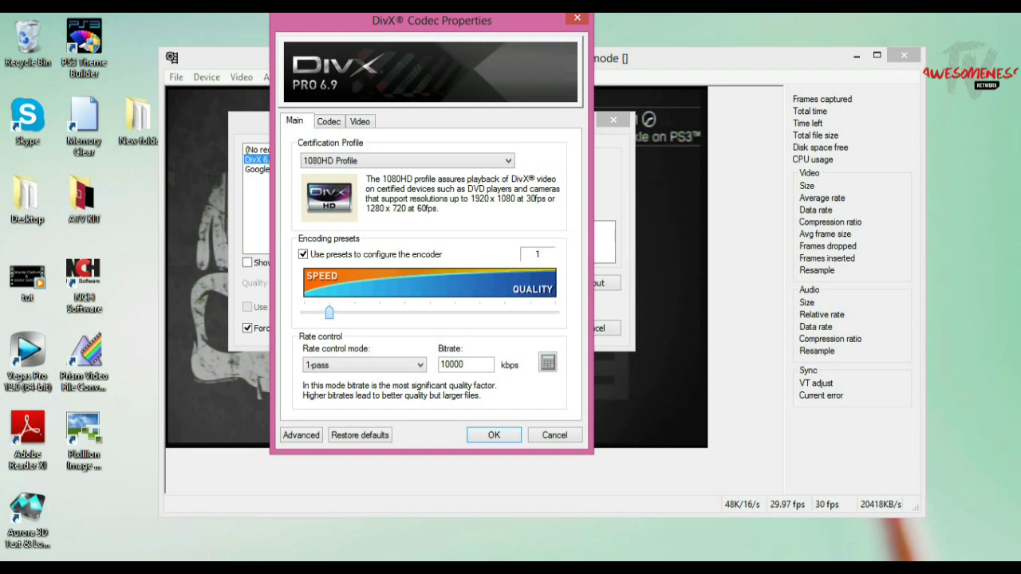
key(Right)
key(Left)
key(Right)
key(Left)
key(Right)
key(Right)
key(Left)
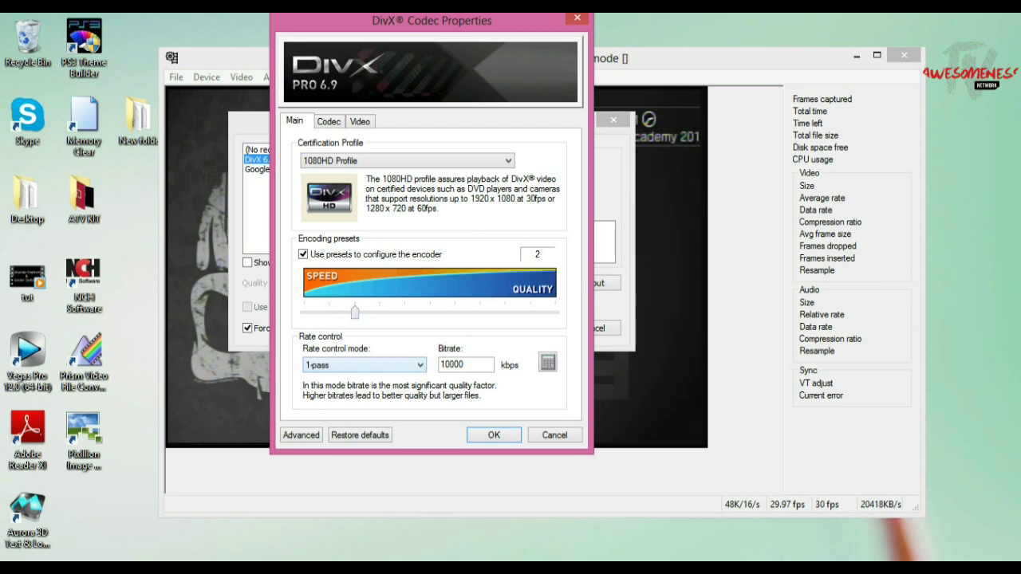
Set the DivX rate control mode to 1-pass and open the bitrate value for editing
click(364, 364)
key(Down)
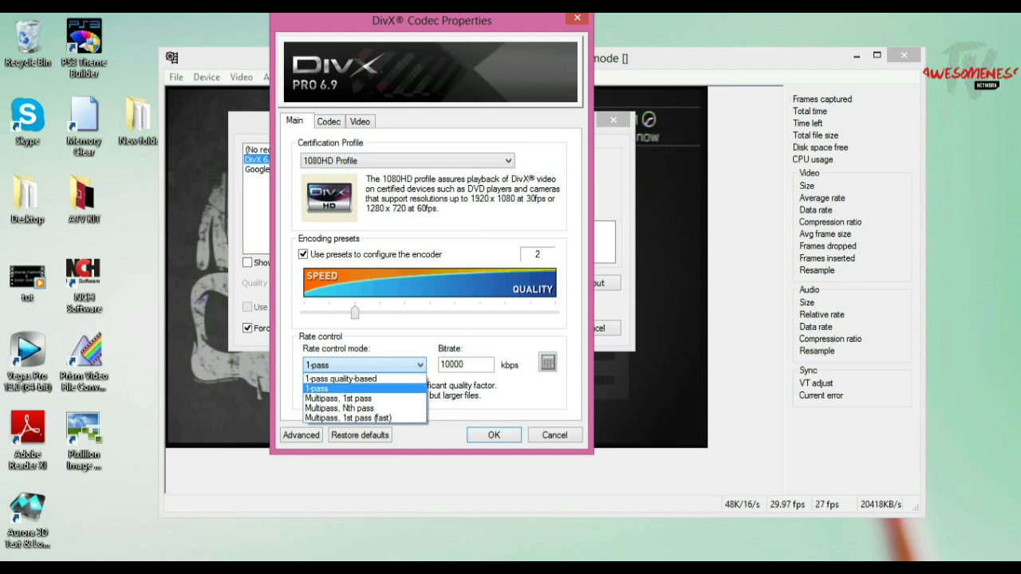
key(Return)
click(464, 364)
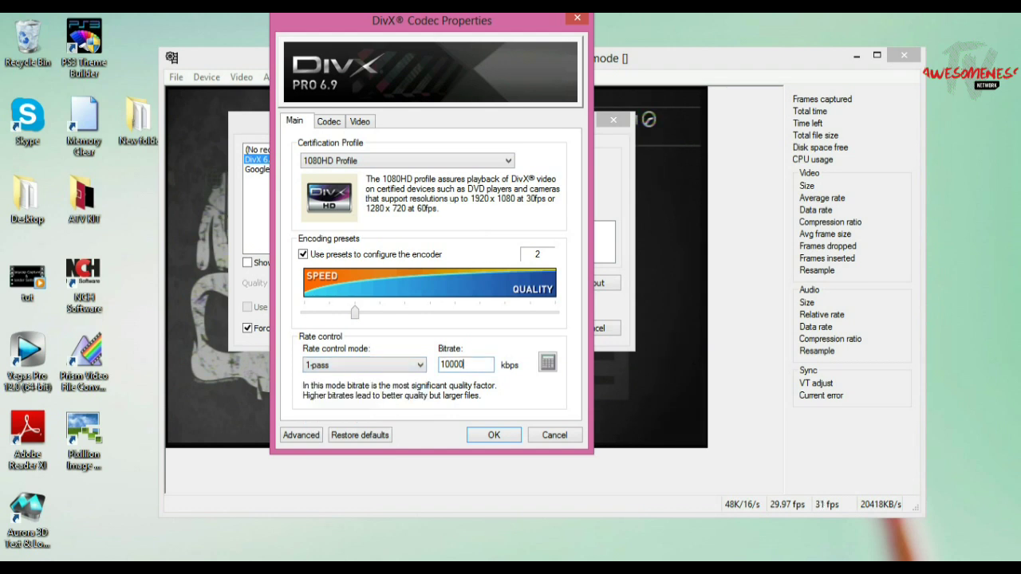